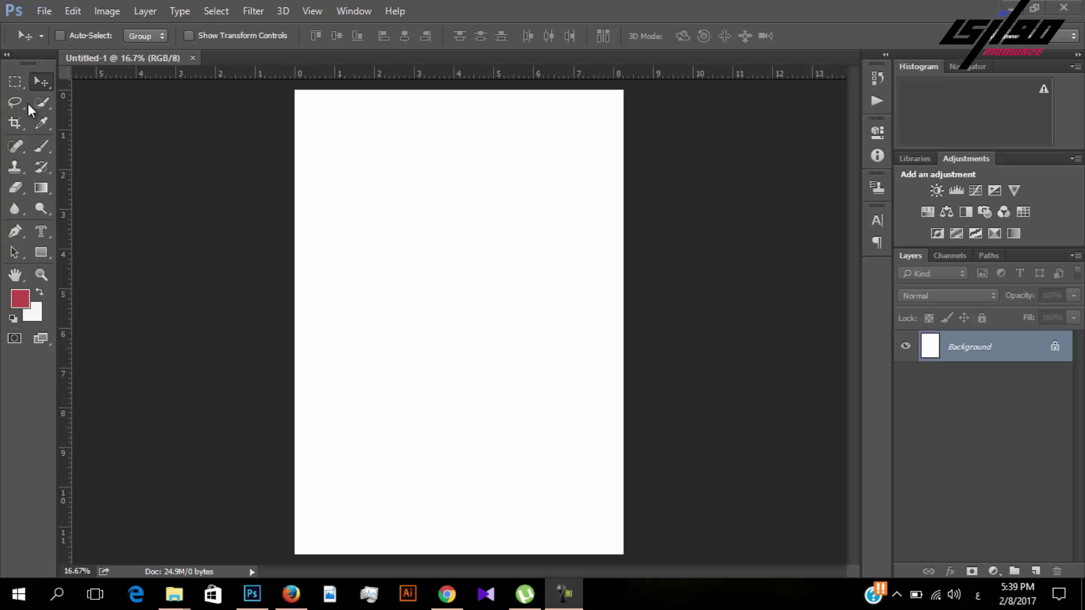
Activate the Brush tool and add a new empty layer above the Background
click(43, 145)
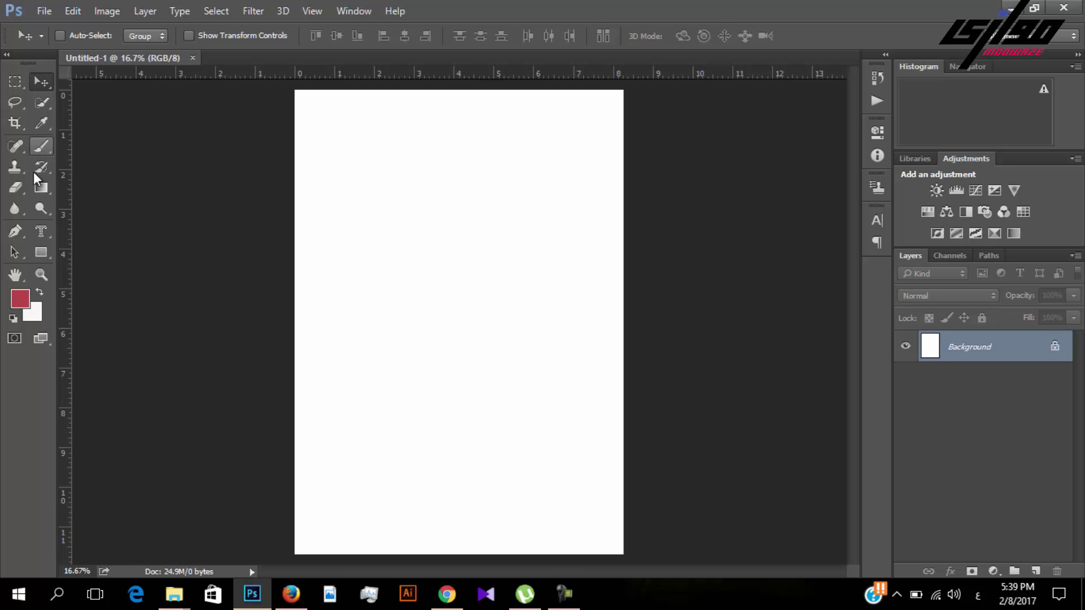
click(38, 149)
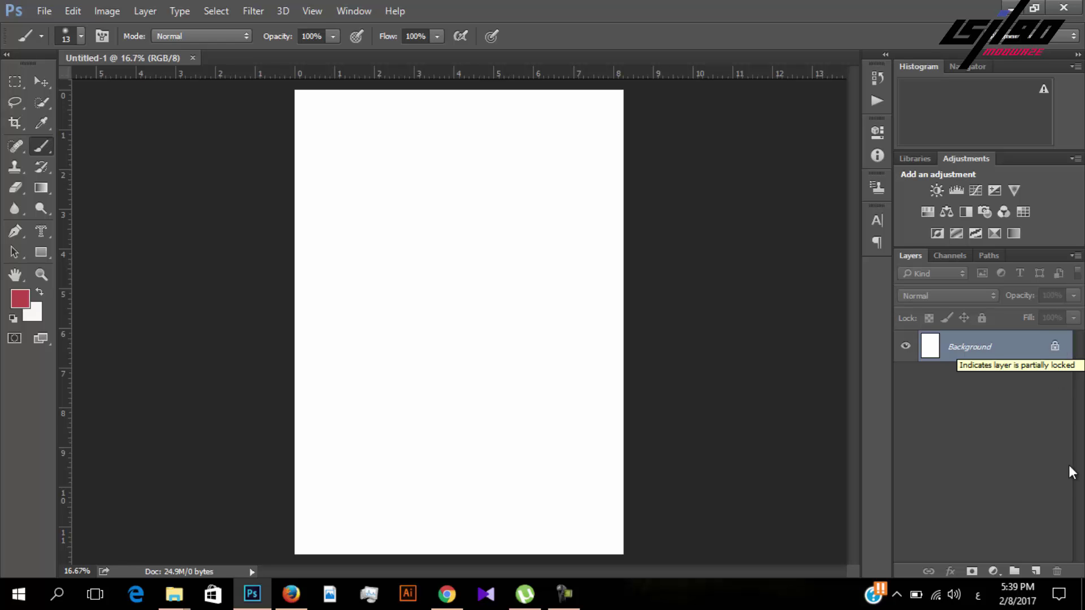
click(1033, 572)
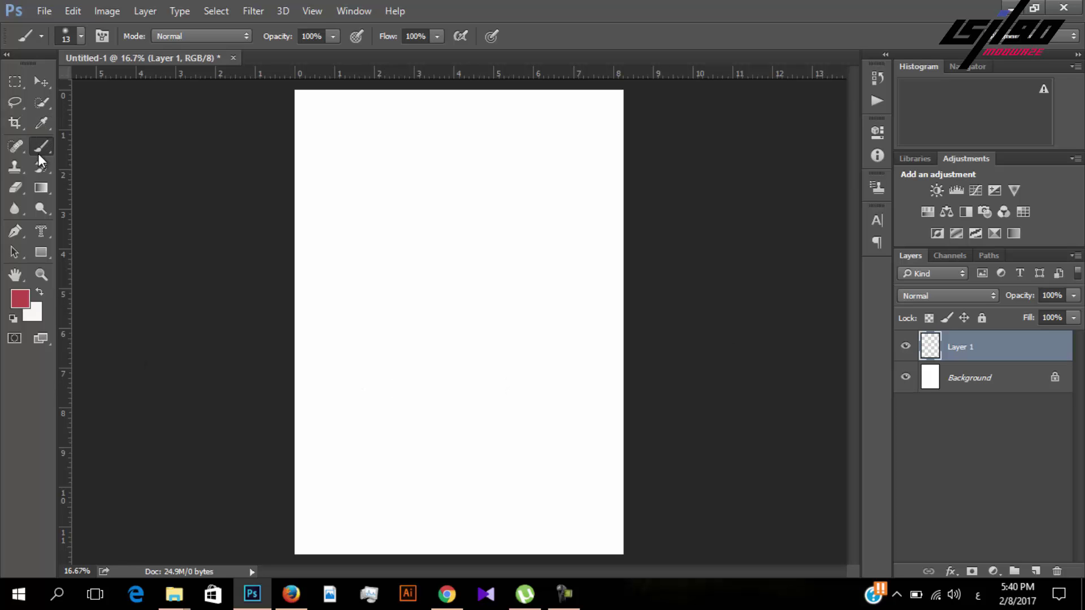
Choose the first hard round brush preset with 100% hardness and set its size to about 46 px
click(80, 36)
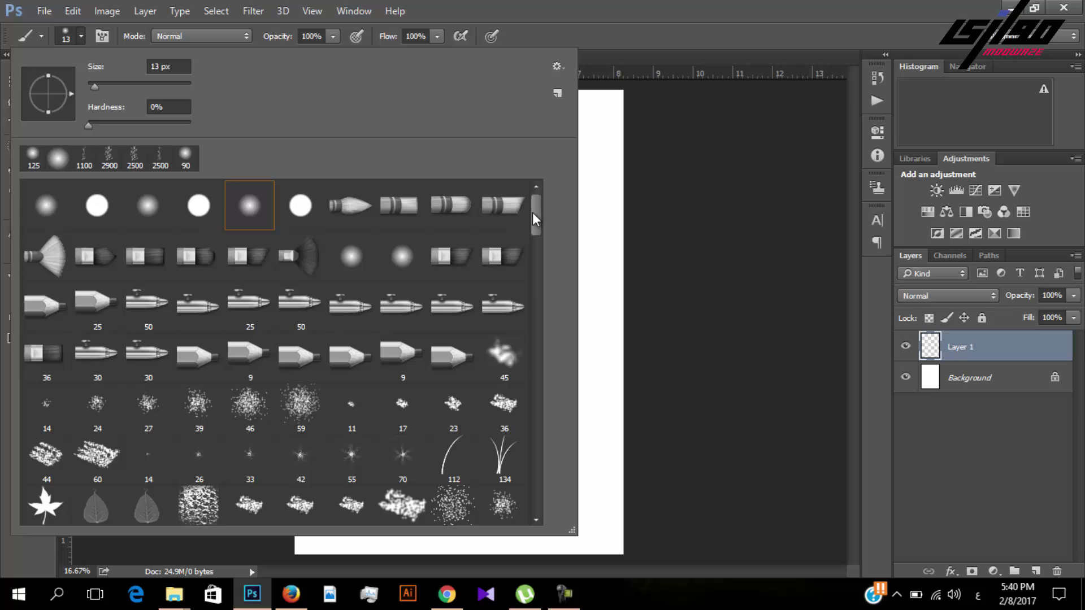
mouse_move(533, 212)
mouse_down()
mouse_move(539, 464)
mouse_move(551, 212)
mouse_up()
click(558, 66)
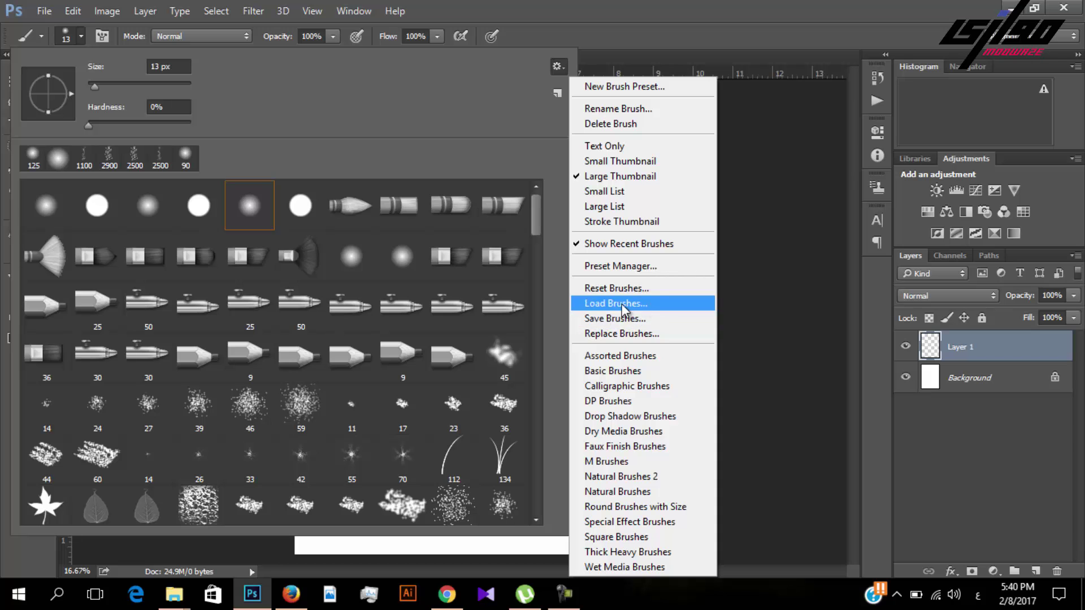
click(556, 70)
click(90, 217)
click(81, 35)
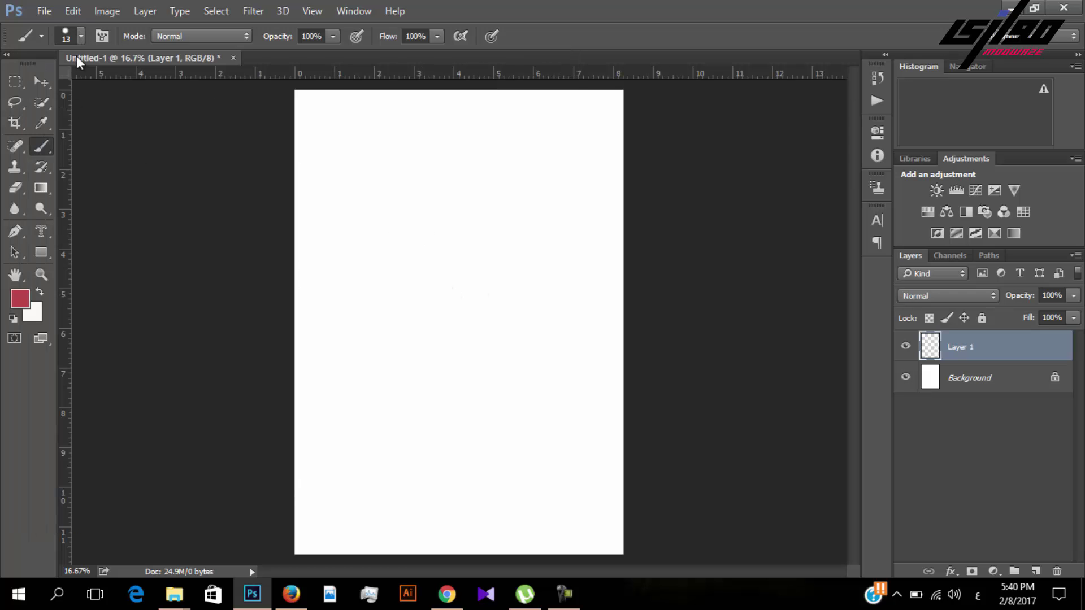
click(81, 37)
drag(93, 85, 118, 85)
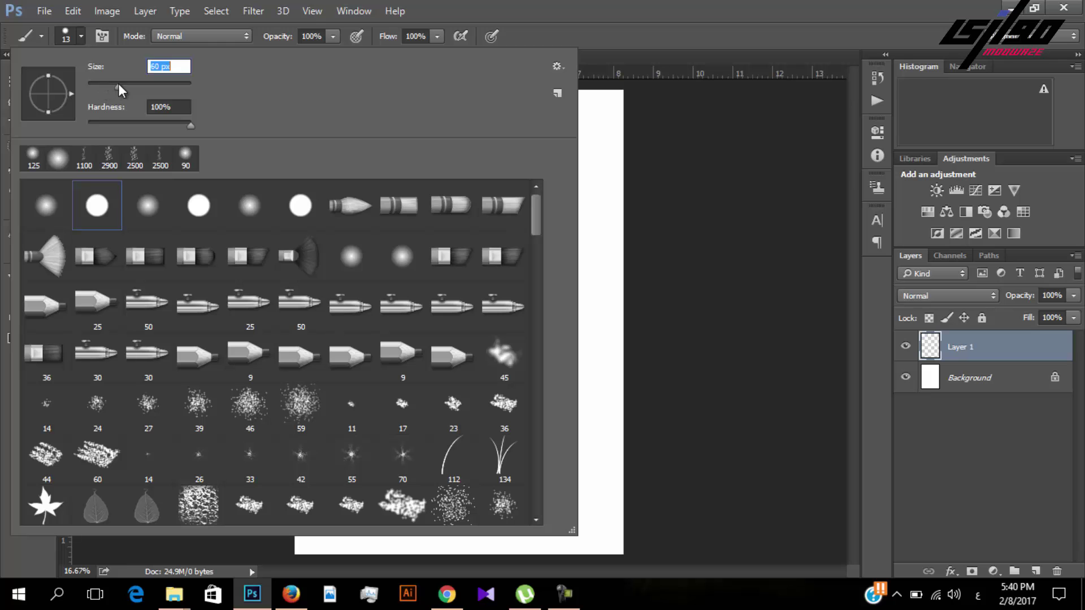
click(82, 35)
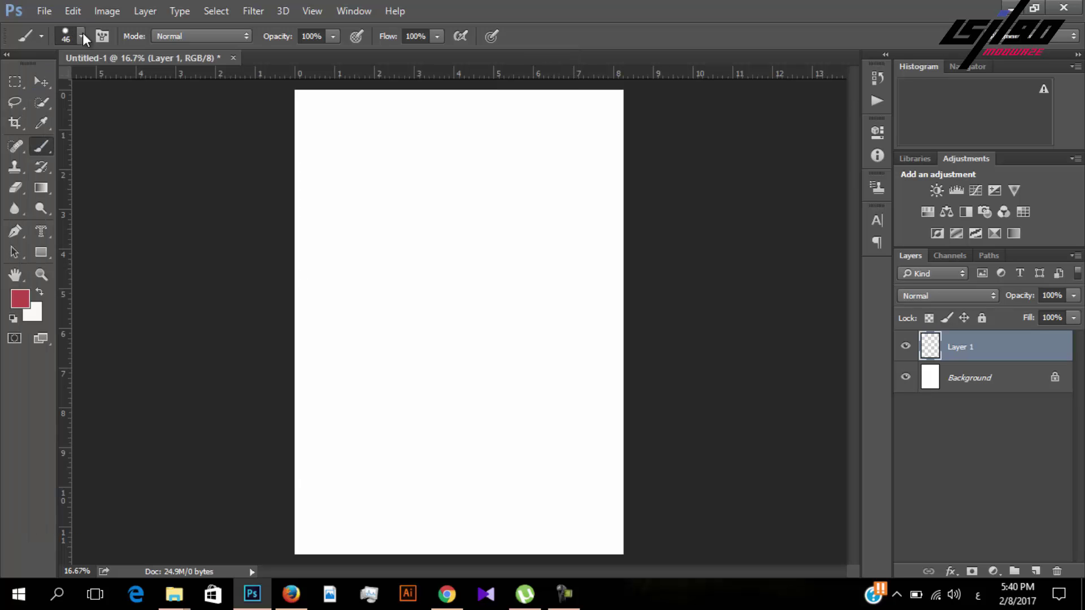
Enlarge the round brush to 500 px, reduce it to 300 px, and bring it back up to 500 px
key(bracketright)
key(bracketright)
key(bracketright)
key(bracketright)
key(bracketright)
key(bracketright)
key(bracketright)
key(bracketright)
key(bracketright)
key(bracketright)
key(bracketright)
key(bracketright)
key(bracketright)
key(bracketright)
key(bracketright)
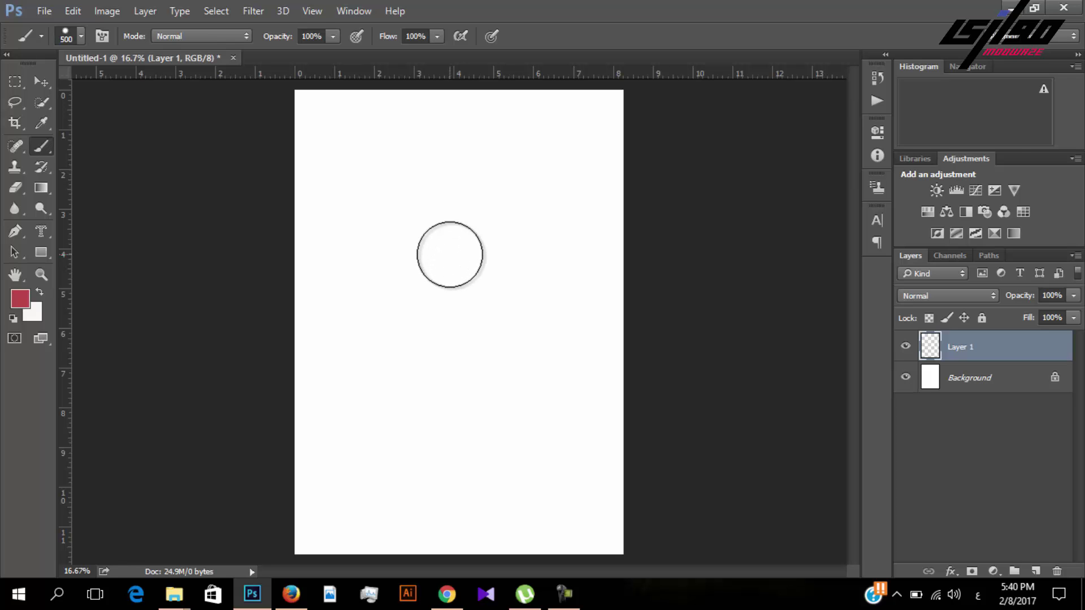
key(bracketleft)
key(bracketleft)
key(bracketleft)
key(bracketleft)
key(bracketleft)
key(bracketleft)
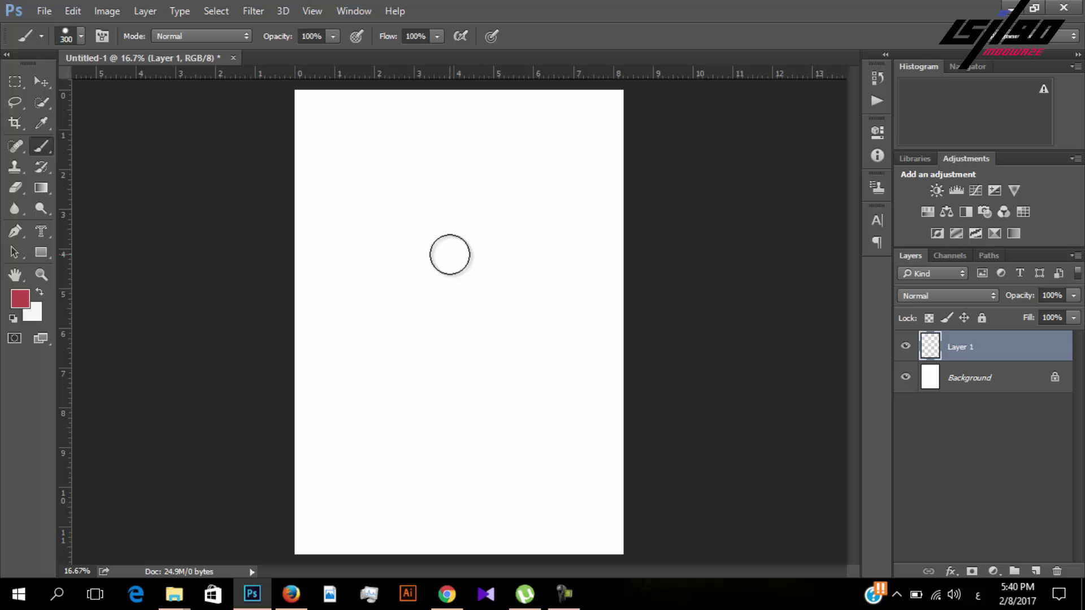
key(bracketright)
key(bracketright)
key(bracketright)
key(bracketright)
key(bracketleft)
key(bracketleft)
key(bracketleft)
key(bracketright)
key(bracketright)
key(bracketright)
key(bracketright)
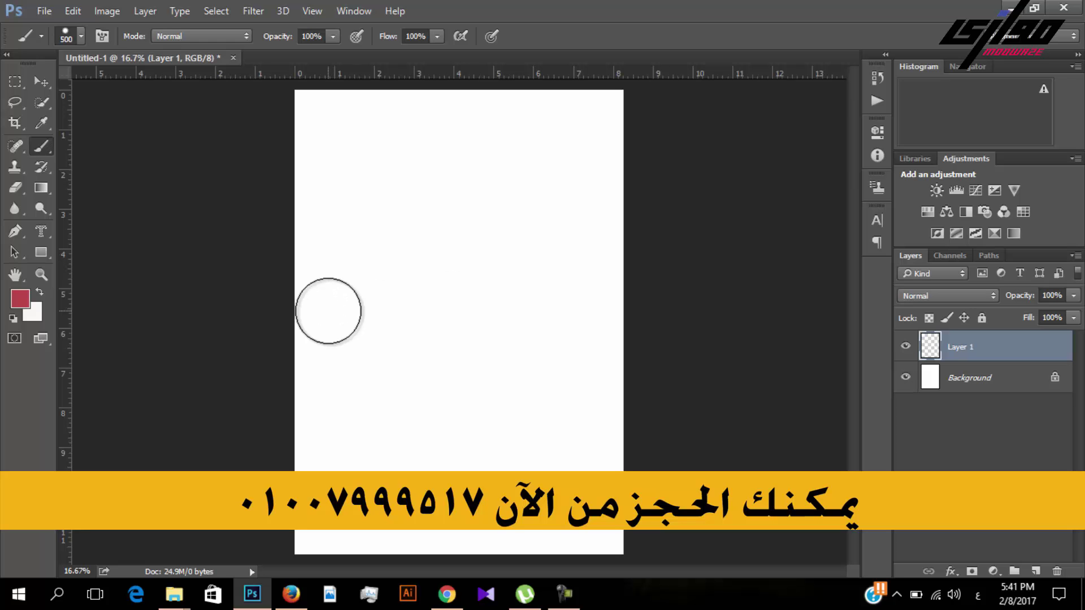
Paint a thick curved red test stroke down the page, and replace its layer with a new empty one
mouse_move(577, 165)
mouse_down()
mouse_move(536, 208)
mouse_move(416, 253)
mouse_move(374, 370)
mouse_move(451, 414)
mouse_move(526, 408)
mouse_move(543, 455)
mouse_up()
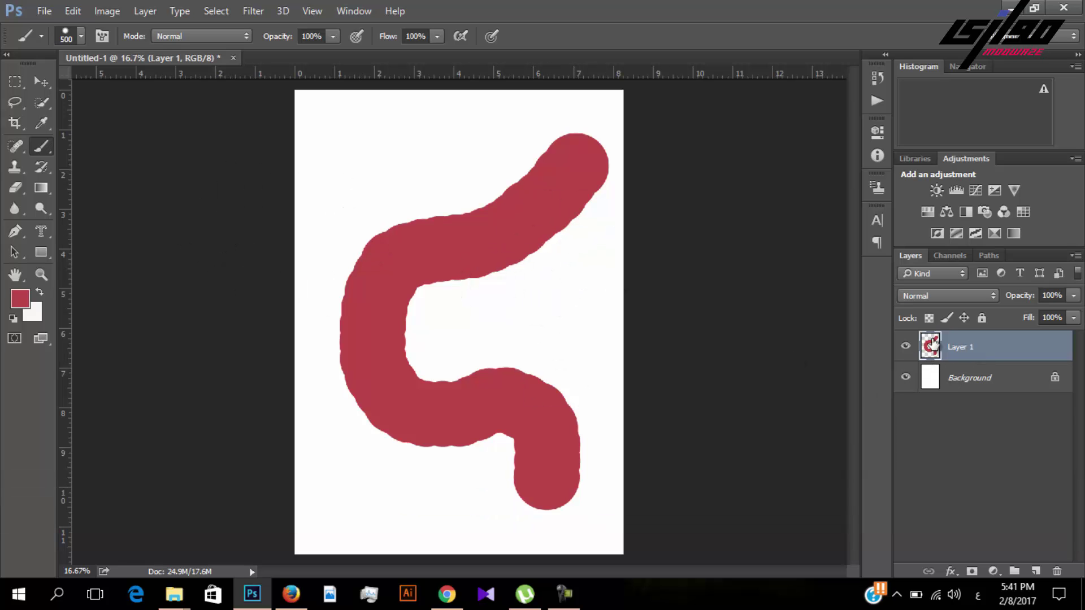
key(Delete)
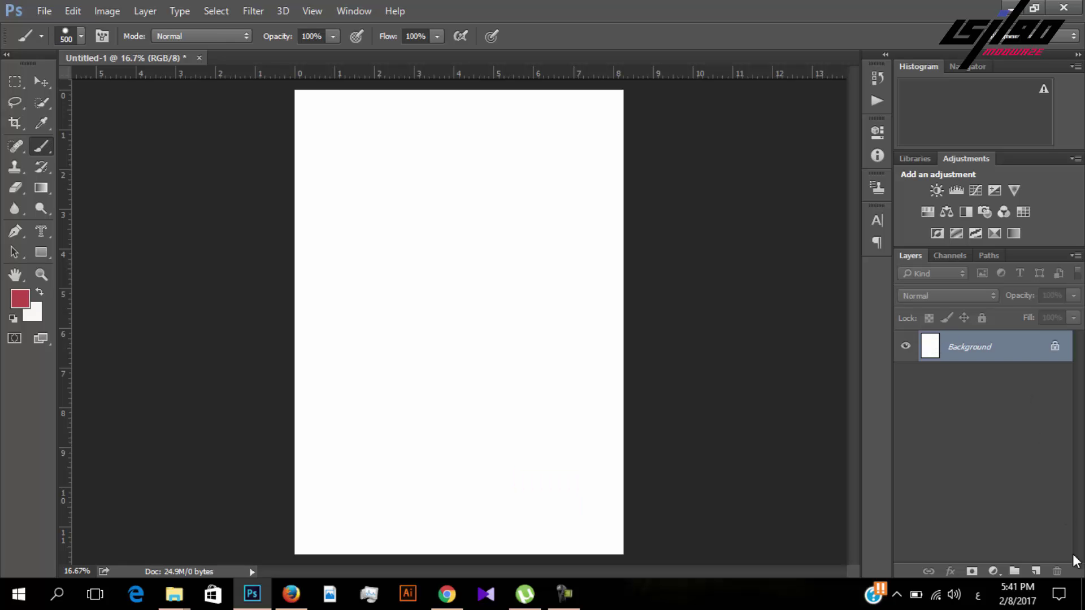
click(1036, 571)
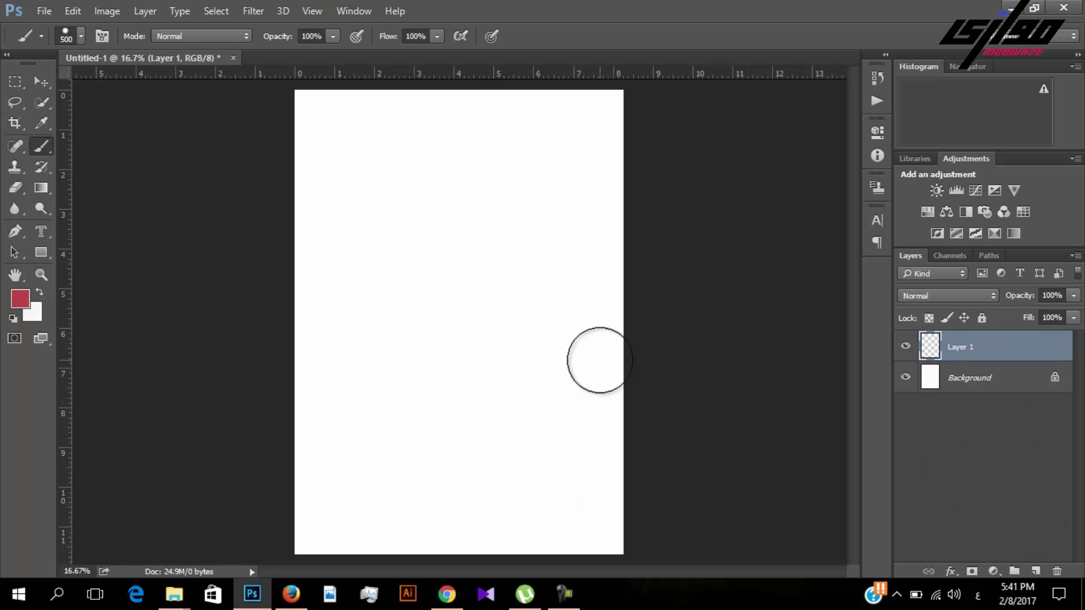
Choose the round speckled 100 px brush preset and try it once on the canvas
click(80, 34)
drag(540, 205, 543, 240)
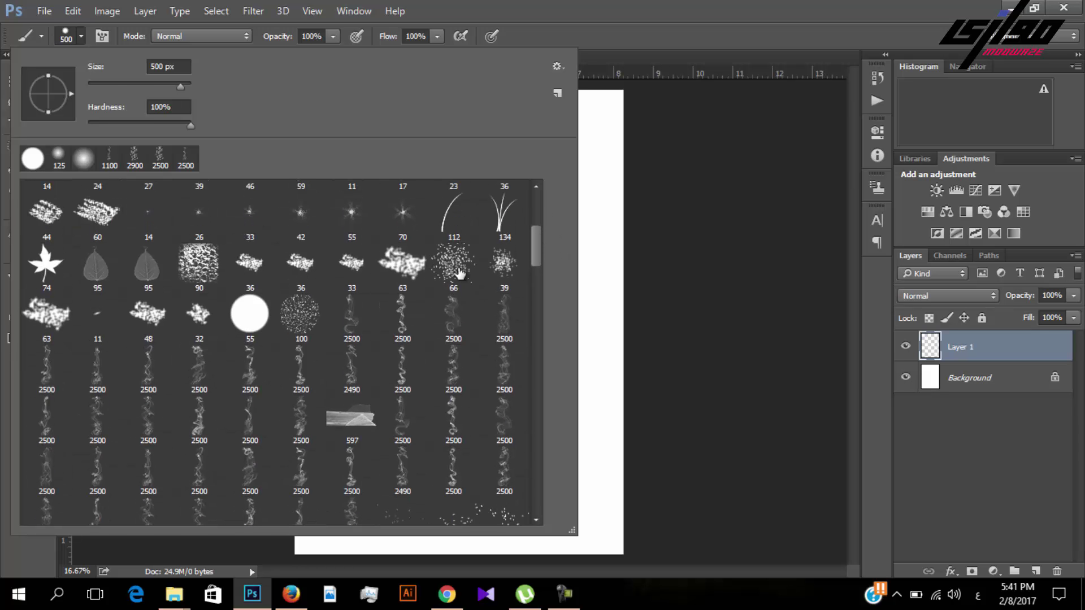
click(299, 319)
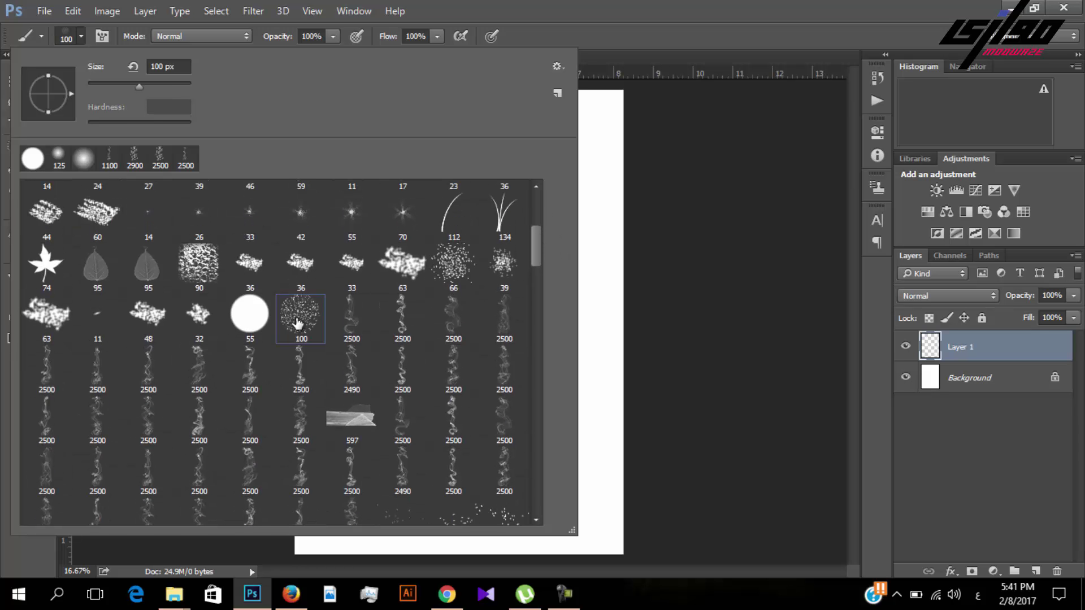
click(81, 36)
click(408, 281)
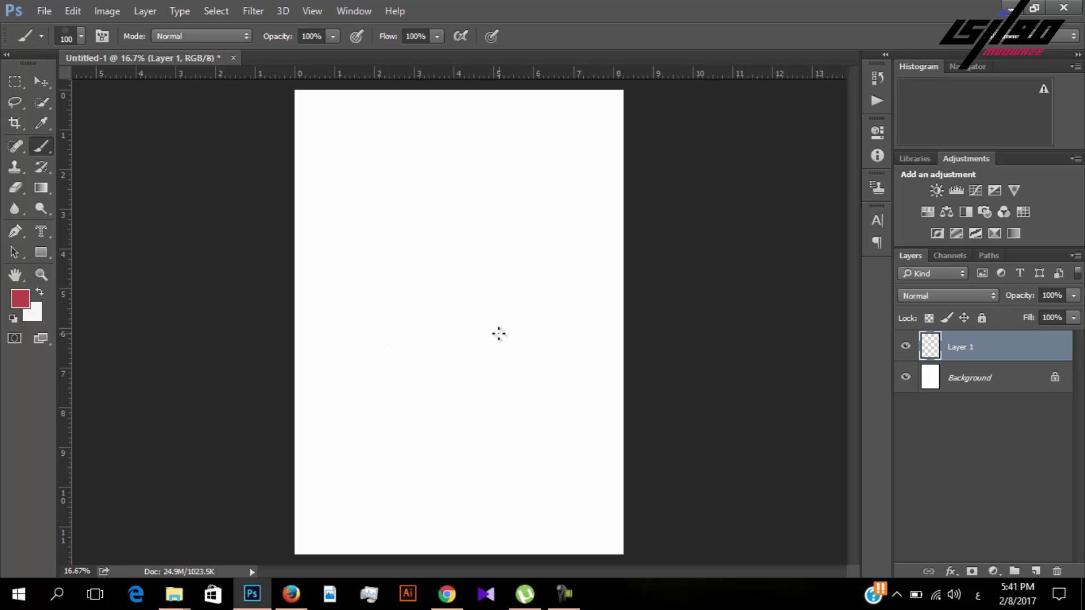
Enlarge the speckled brush to 1700 px
key(bracketright)
key(bracketright)
key(bracketright)
key(bracketright)
key(bracketright)
key(bracketright)
key(bracketright)
key(bracketright)
key(bracketright)
key(bracketright)
key(bracketright)
key(bracketright)
key(bracketright)
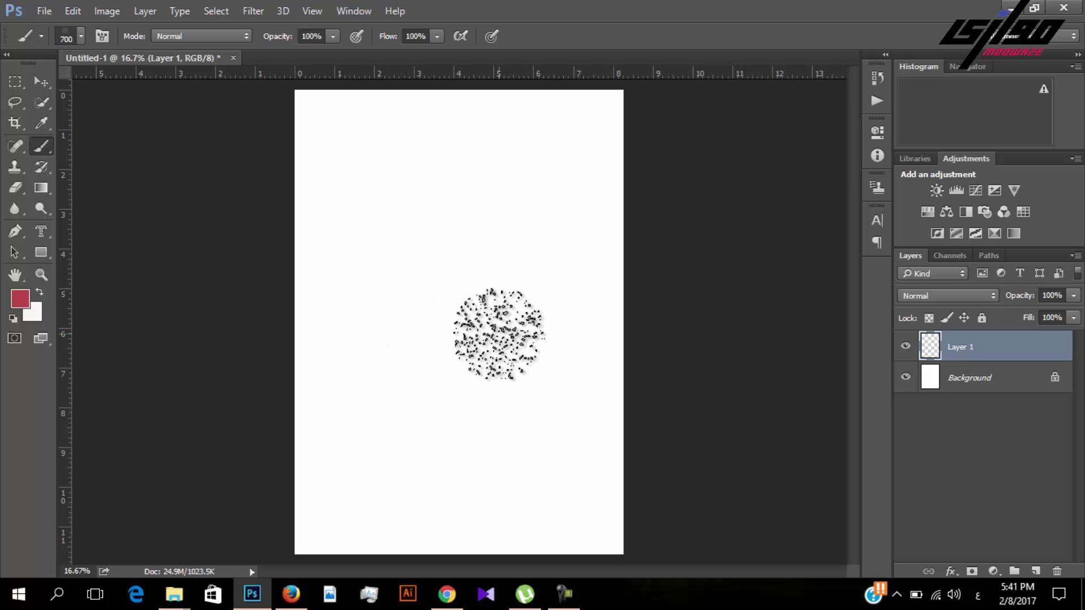
key(bracketright)
key(bracketright)
key(bracketright)
key(bracketright)
key(bracketright)
key(bracketright)
Paint red textured patches diagonally across the page with the speckled brush, and delete the painted layer
mouse_move(499, 335)
mouse_down()
mouse_move(416, 363)
mouse_move(436, 291)
mouse_move(448, 351)
mouse_move(470, 359)
mouse_move(399, 448)
mouse_move(363, 443)
mouse_move(376, 434)
mouse_up()
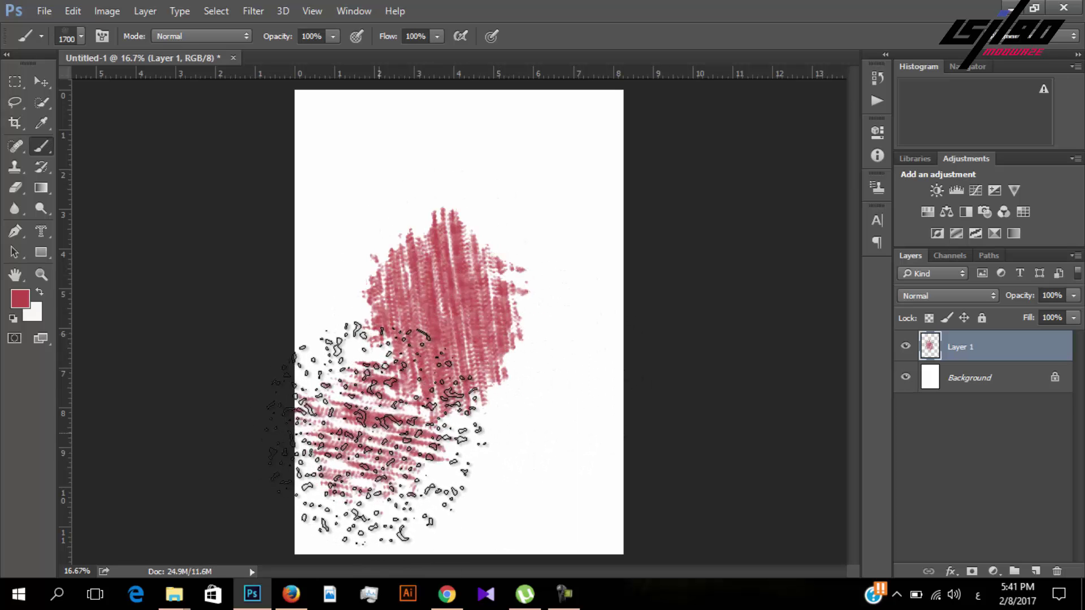
mouse_move(477, 242)
mouse_down()
mouse_move(509, 158)
mouse_move(520, 206)
mouse_move(537, 215)
mouse_up()
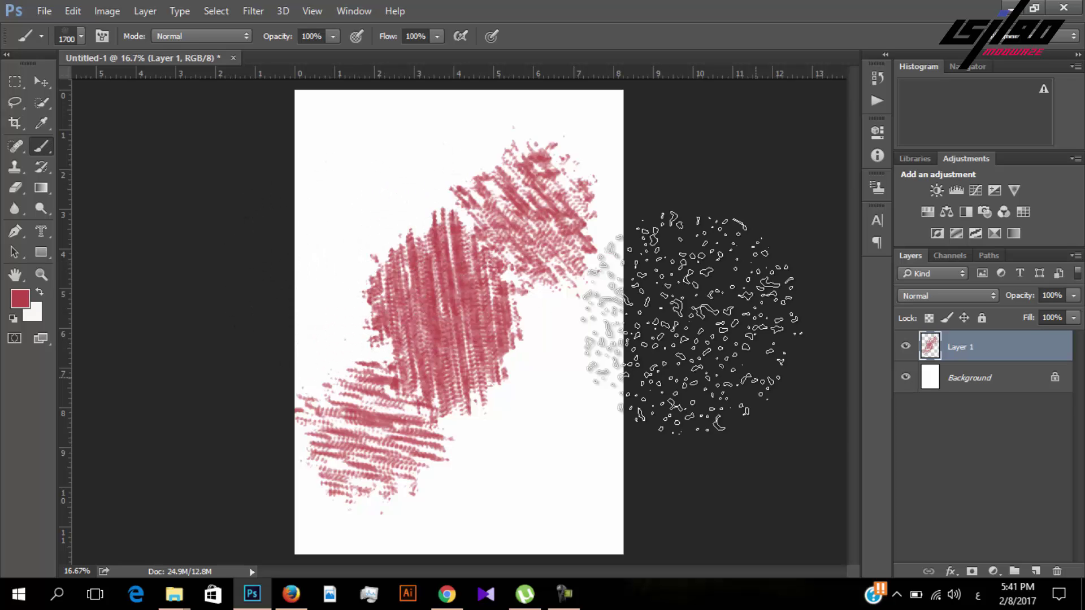
key(Delete)
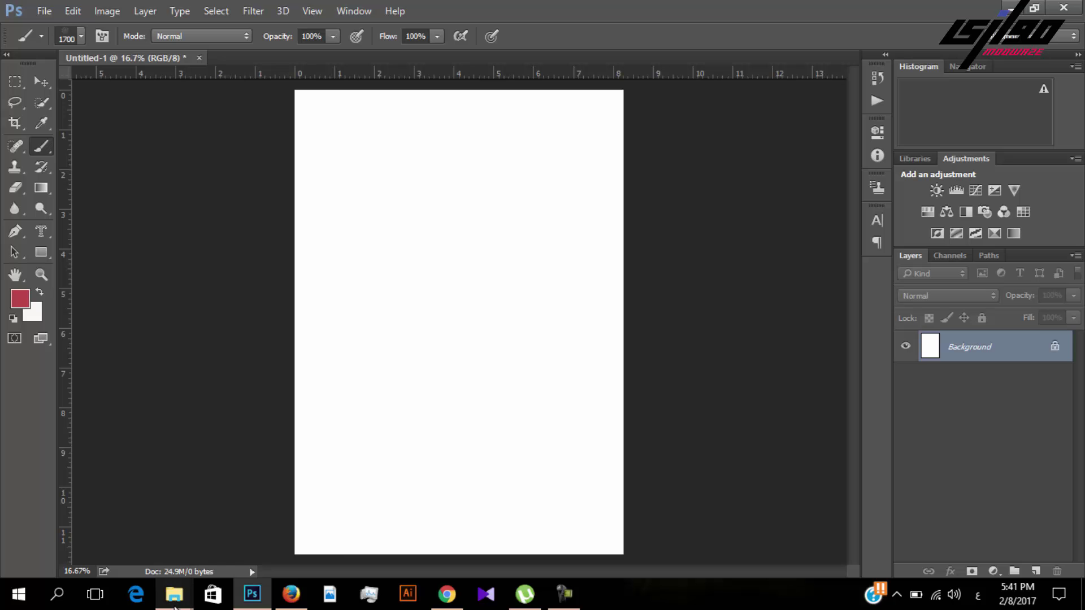
Place the Mickey image 0431_MICKEY_635703672330071491.tif from File Explorer's Aybak folder into the Photoshop document
mouse_move(174, 593)
click(229, 517)
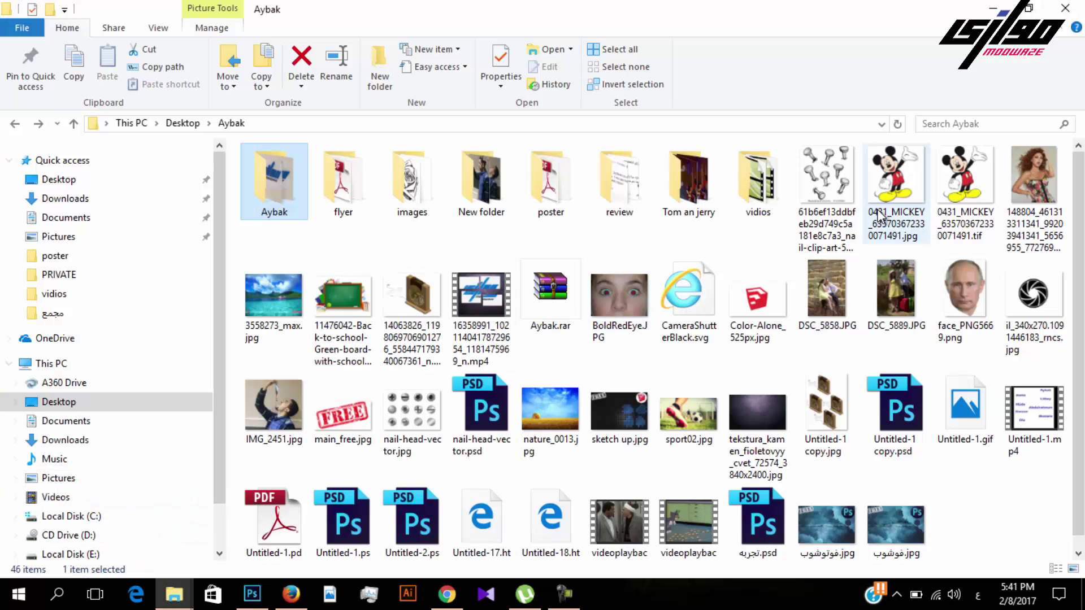
drag(967, 187, 598, 346)
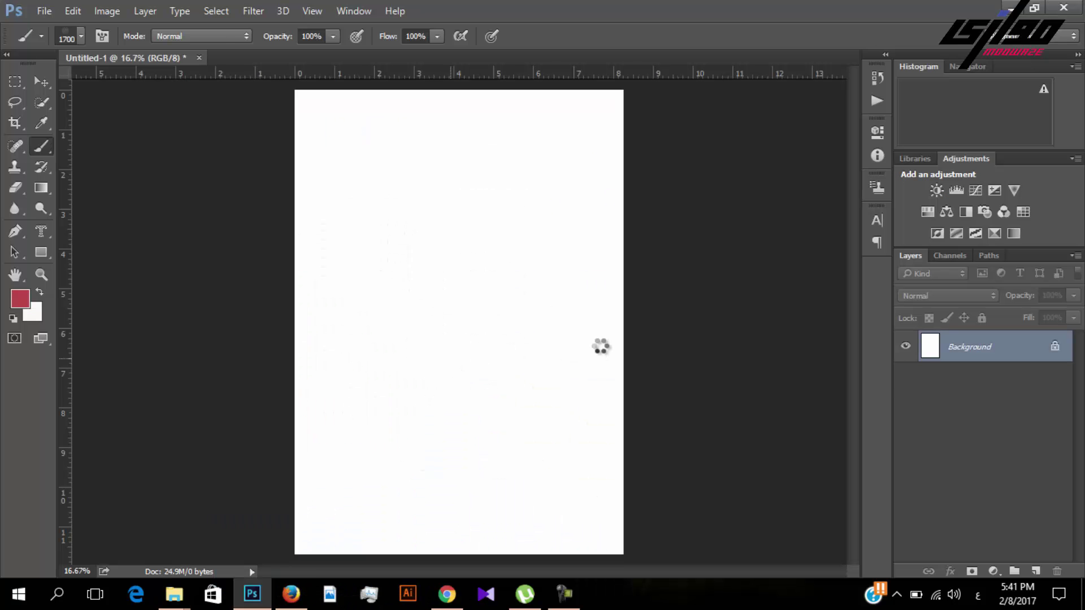
click(41, 82)
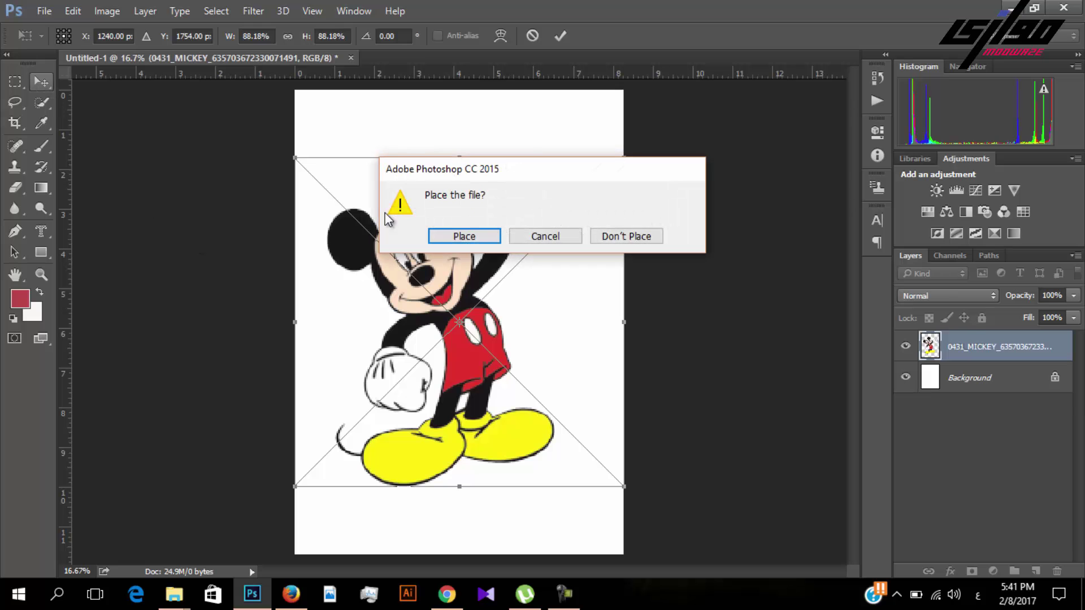
click(462, 235)
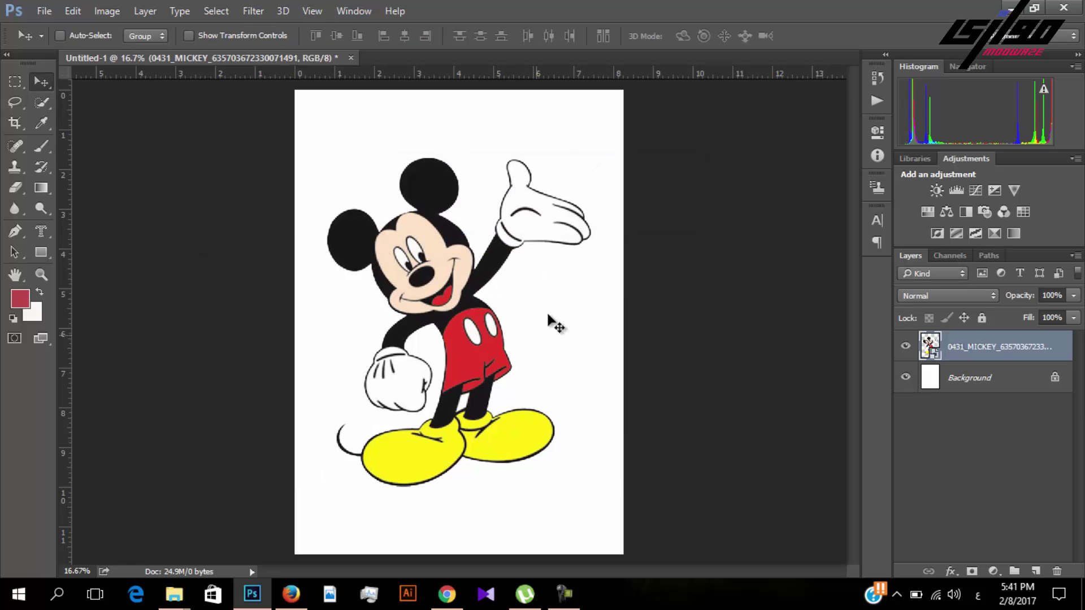
Check the Mickey image's transparency by briefly hiding the Background, and move the figure up on the page
click(905, 378)
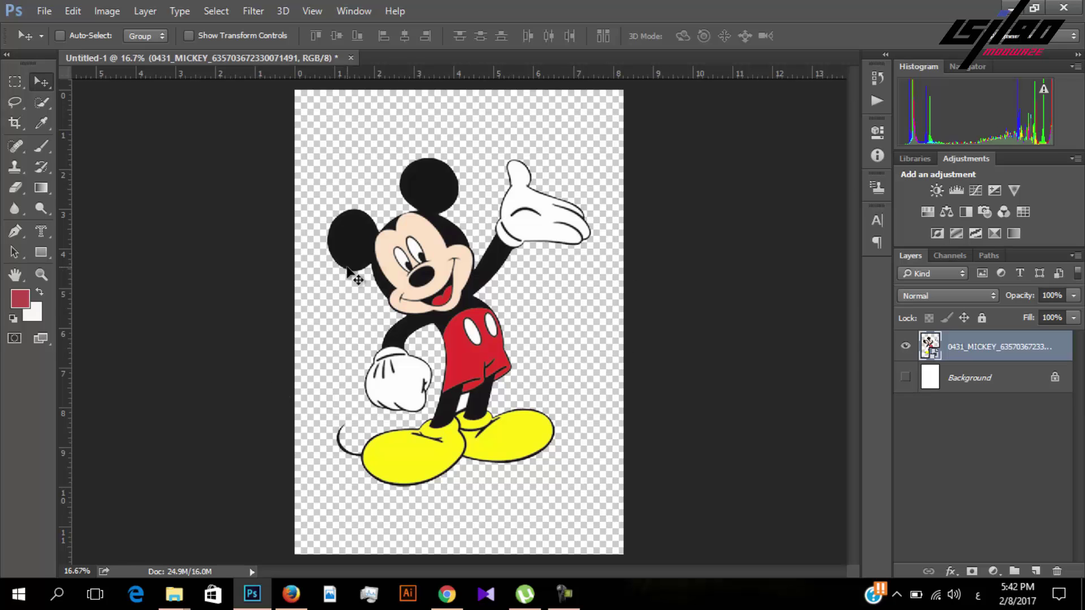
click(905, 377)
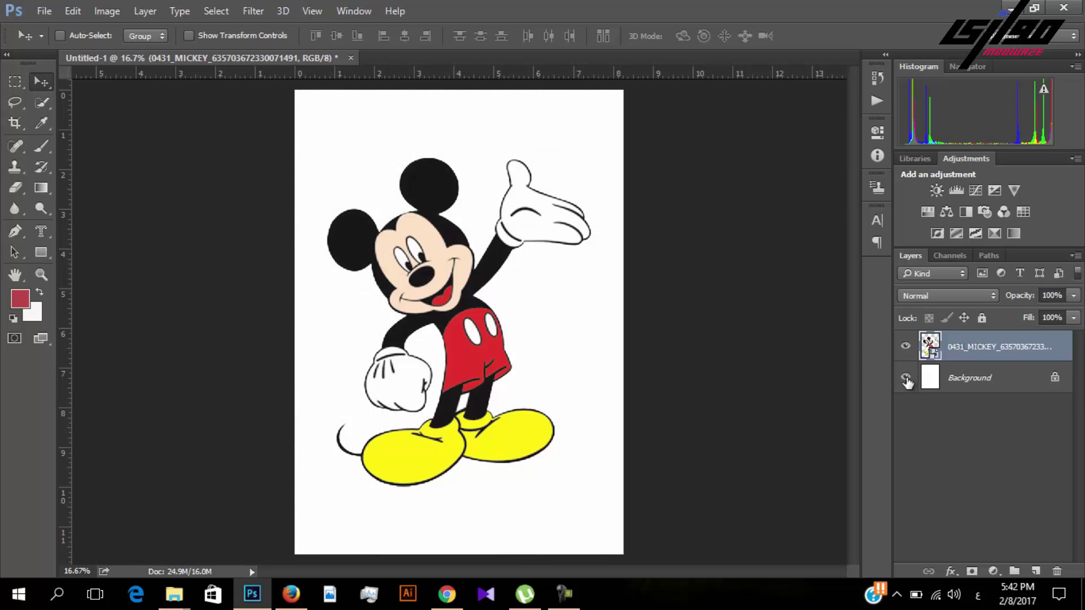
drag(439, 313, 437, 275)
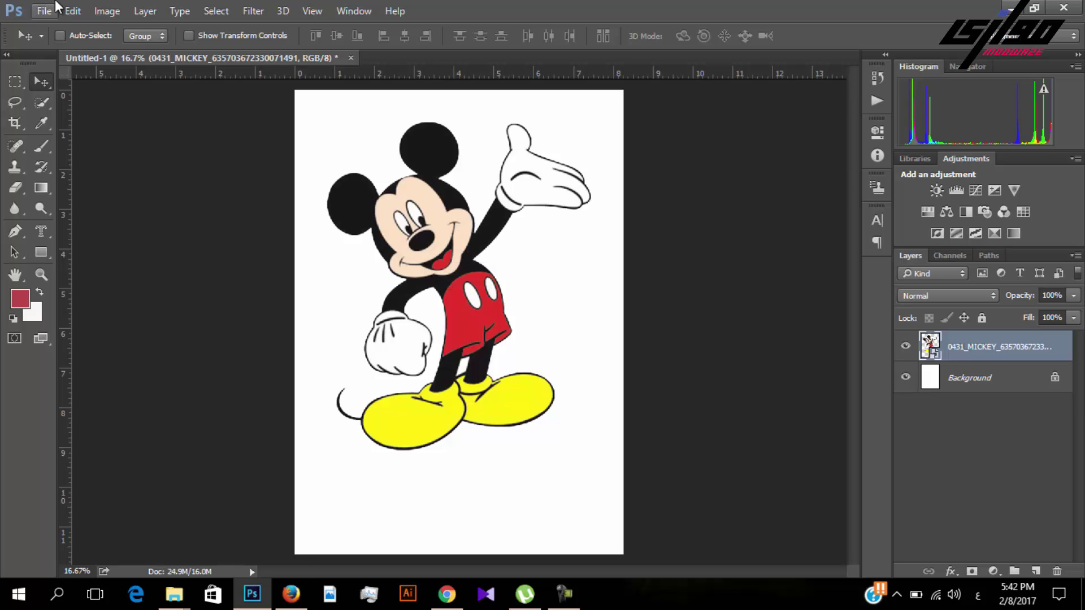
Define a brush preset from the Mickey image, accepting the suggested name Sampled Brush 7
click(83, 14)
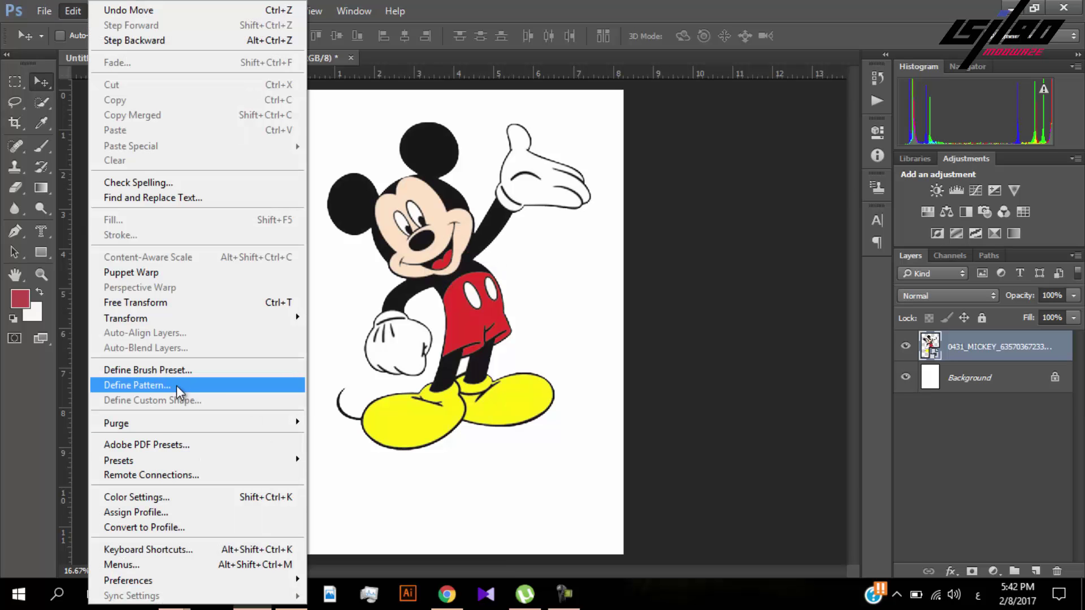
click(232, 373)
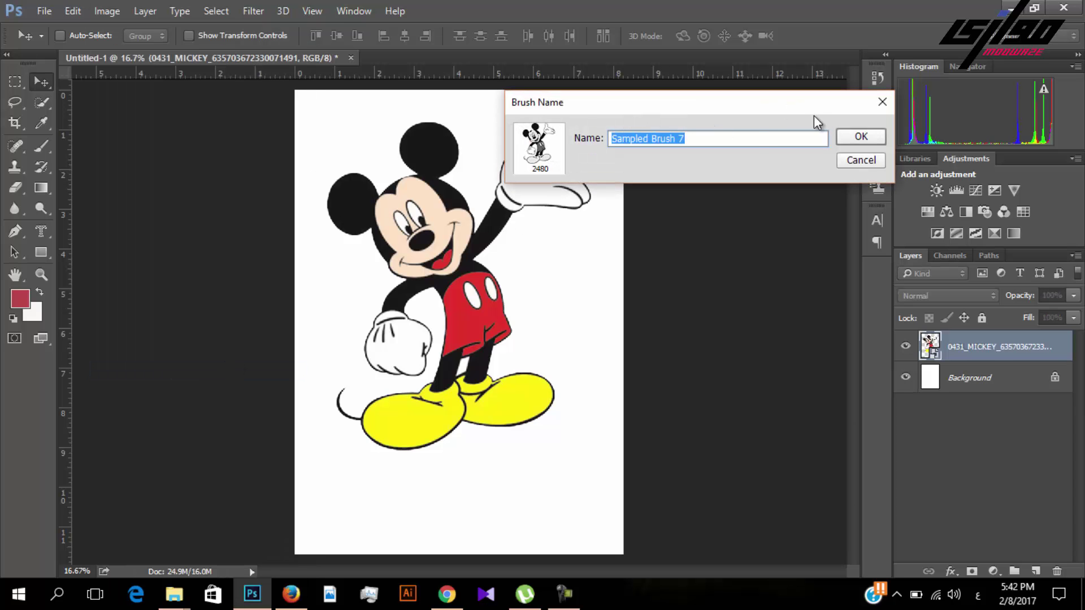
click(862, 141)
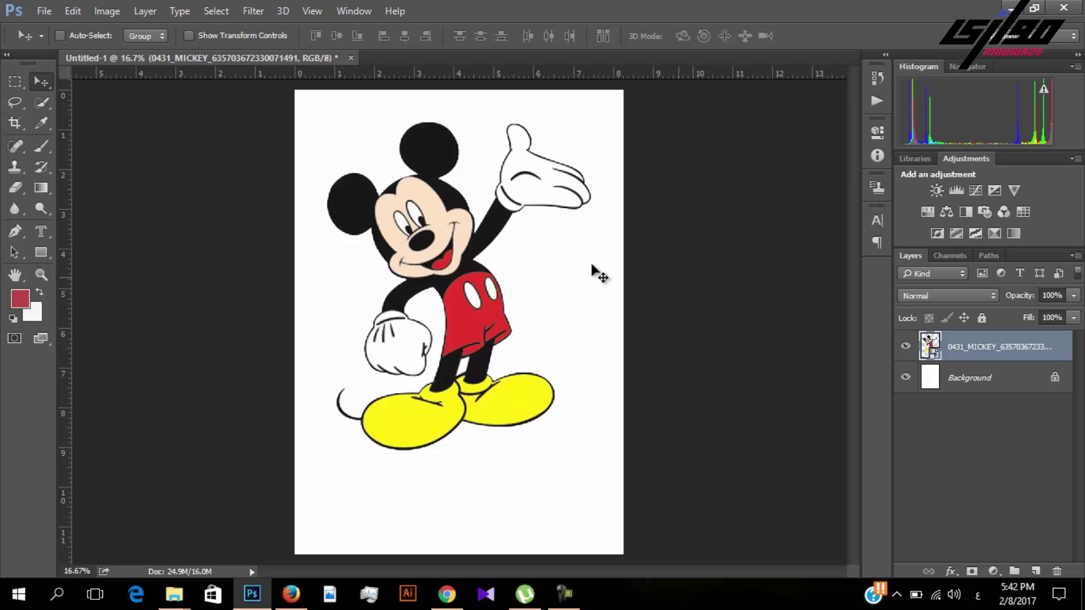
Hide the Mickey image layer and add a new empty layer above it
click(905, 346)
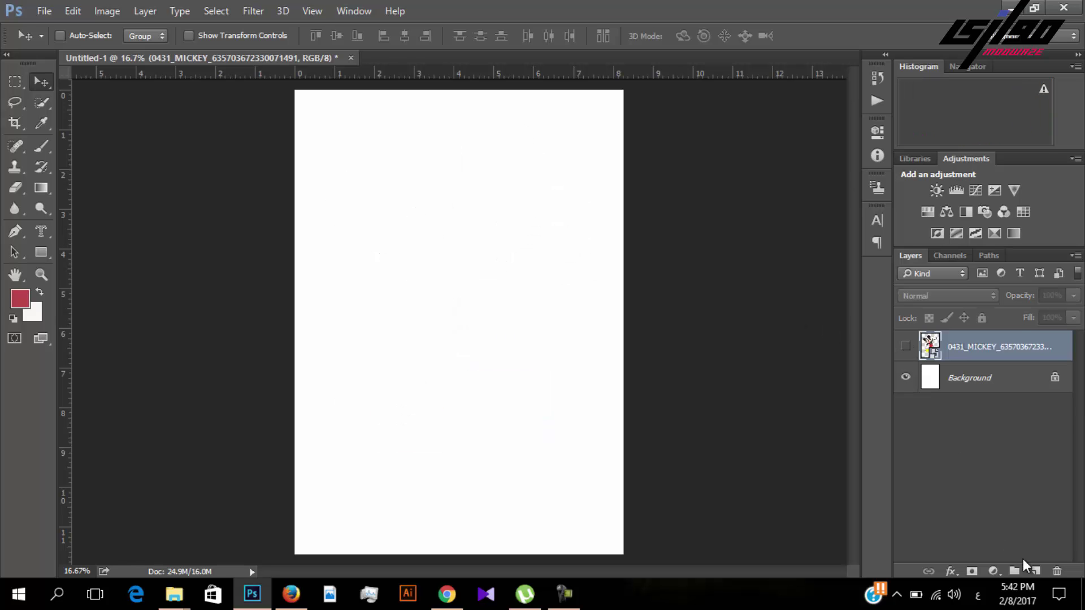
click(1035, 570)
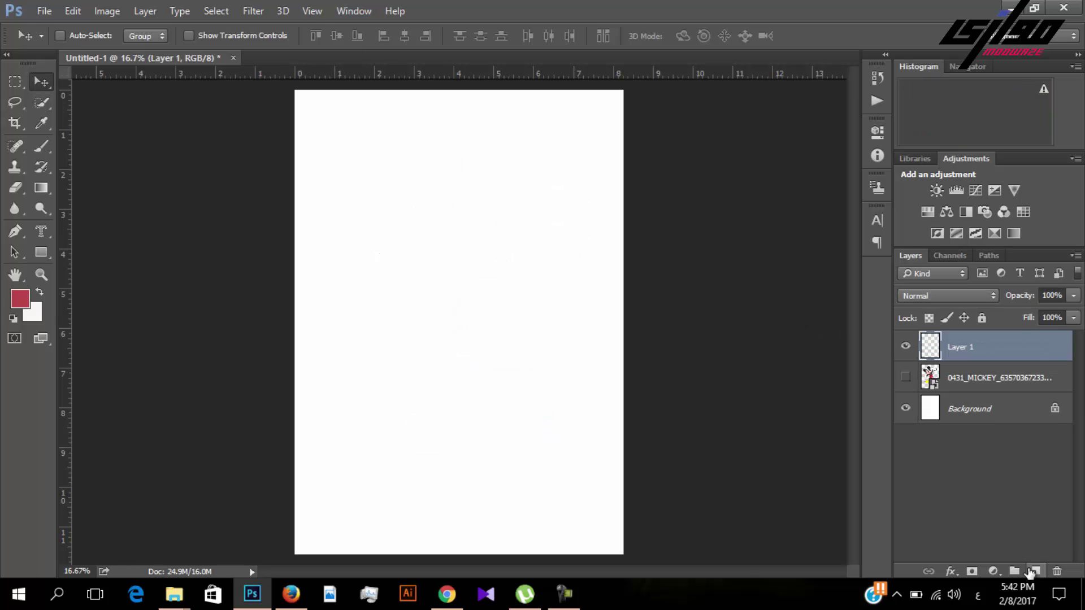
Activate the Brush tool and choose the 2480 px Mickey brush preset at the end of the preset list
click(43, 146)
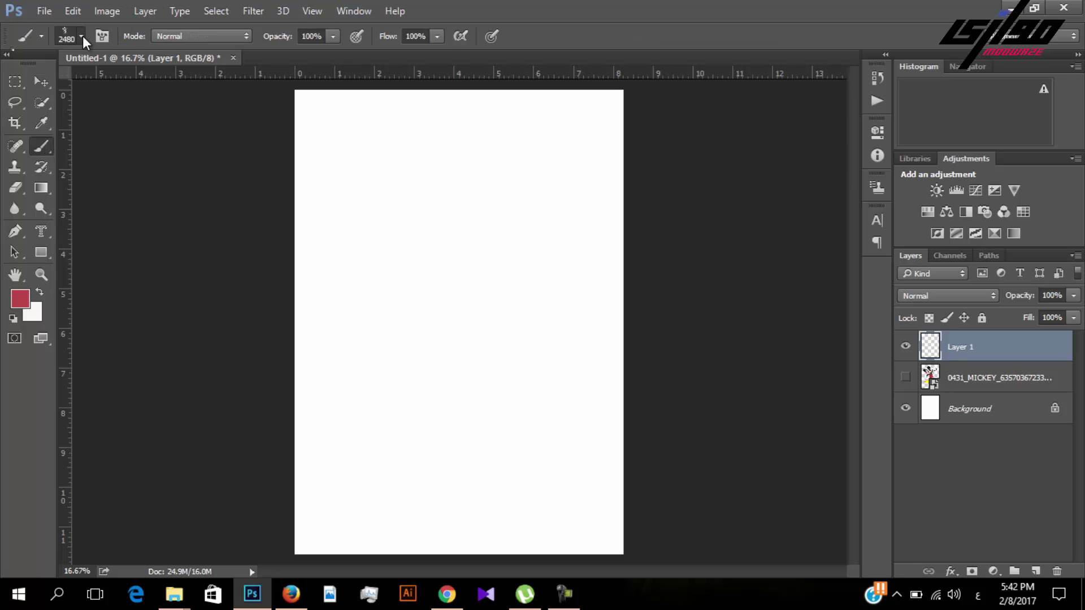
right_click(219, 167)
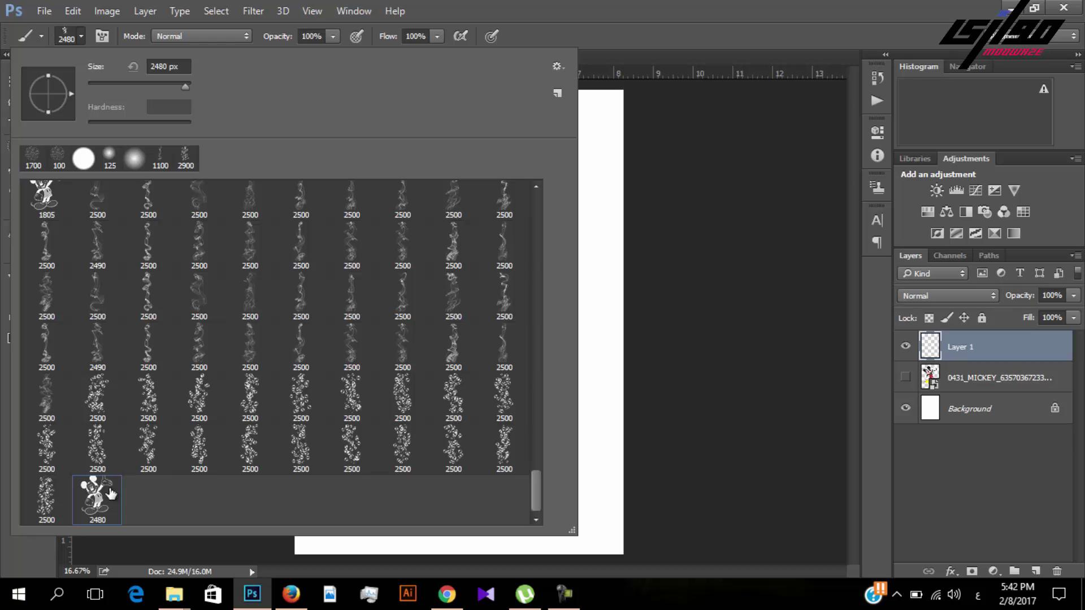
Stamp the Mickey brush once at 2480 px in the current red on Layer 1, in the upper part of the page
drag(100, 502, 98, 500)
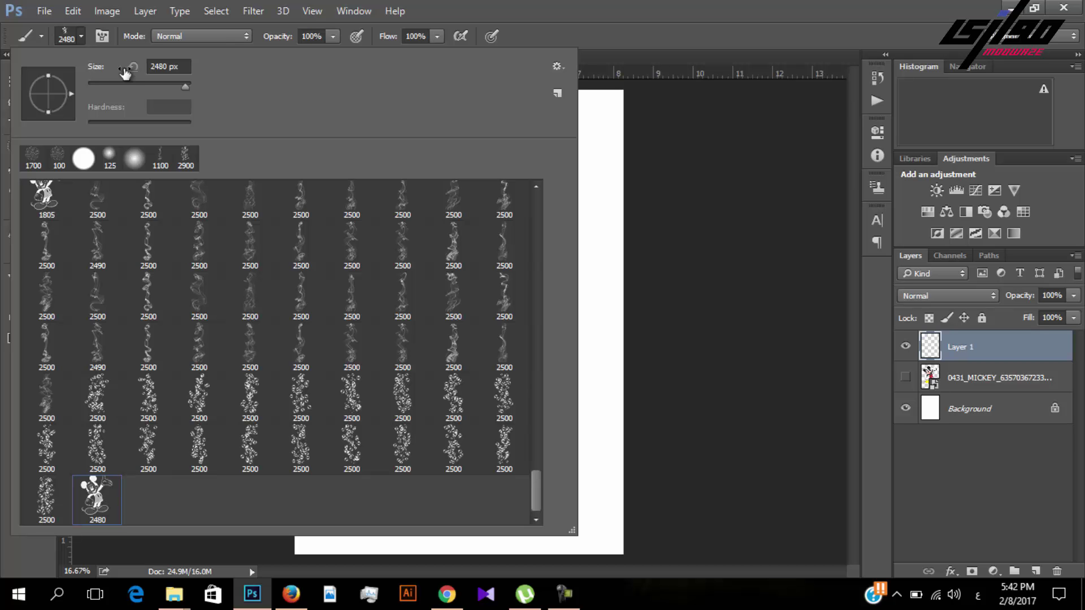
click(81, 34)
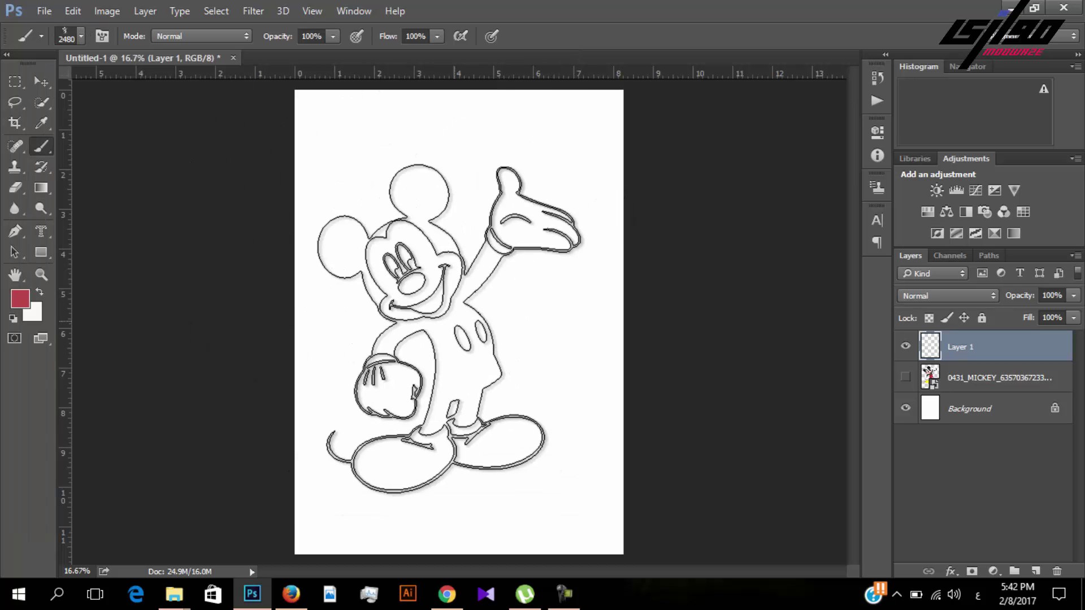
click(490, 280)
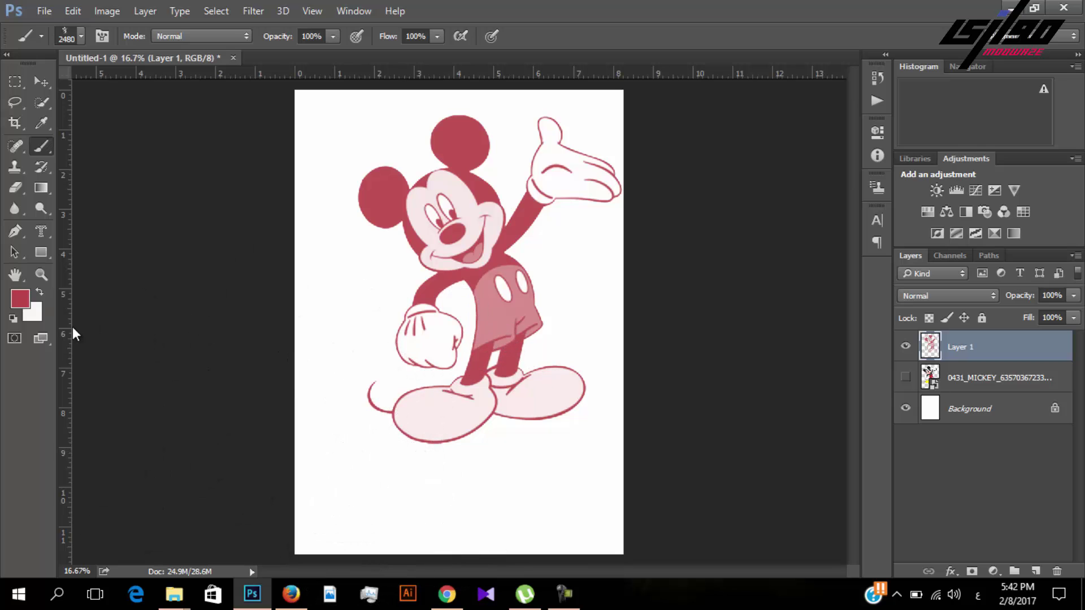
Set the foreground color to blue #220cf0 and stamp two Mickey figures side by side across the lower part of the page
click(23, 301)
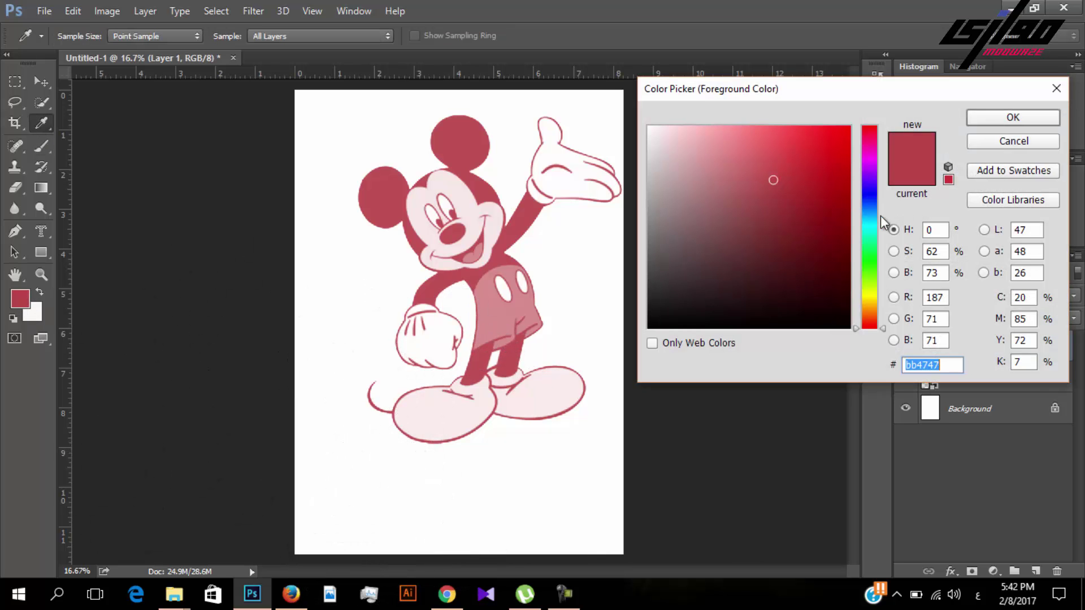
click(868, 189)
click(840, 137)
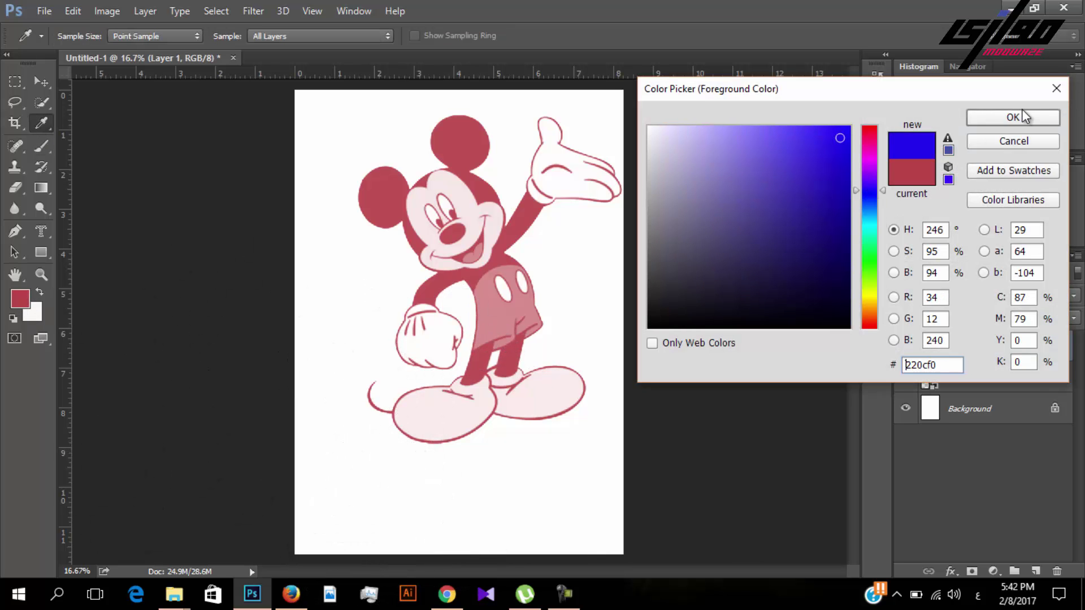
click(1007, 121)
click(388, 370)
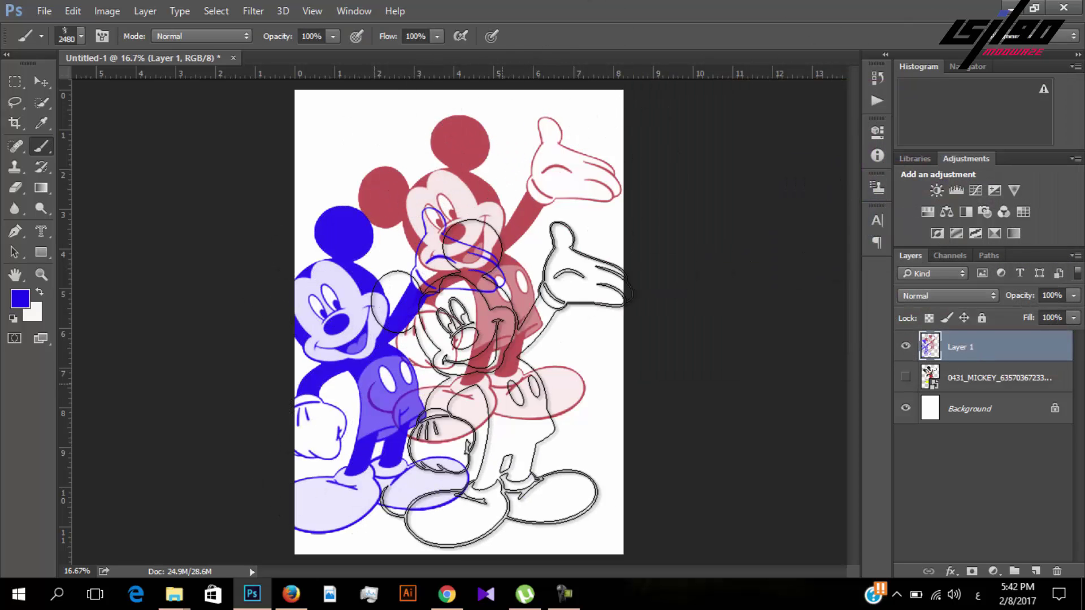
click(537, 376)
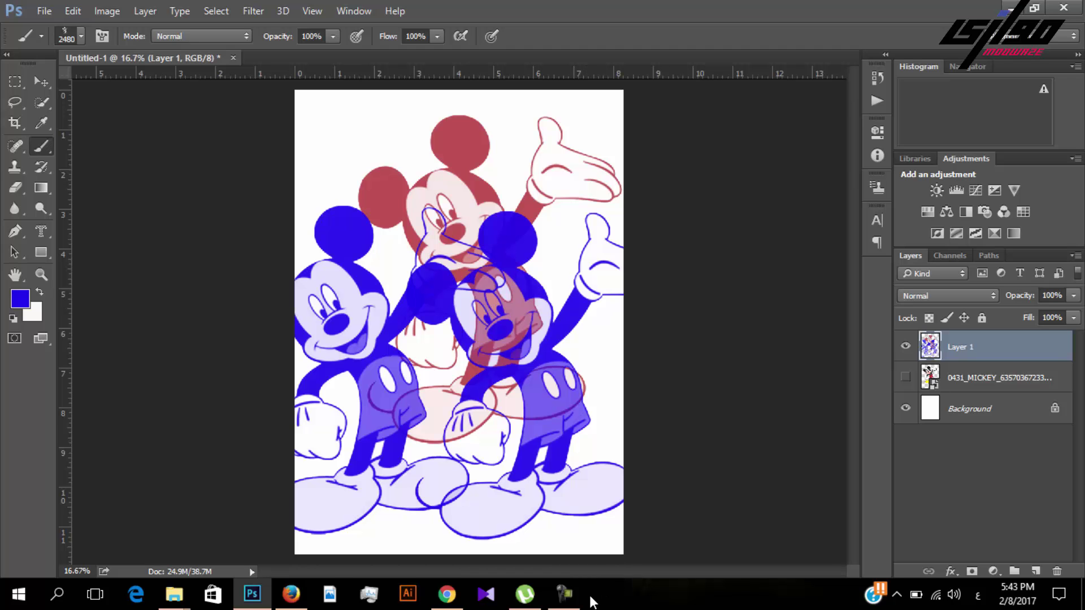
click(564, 594)
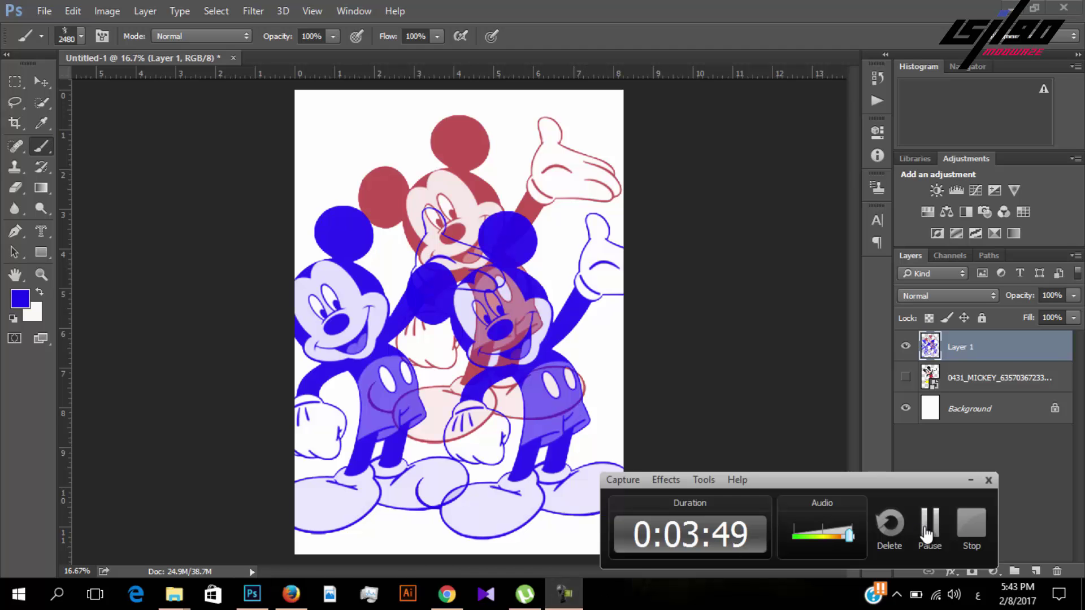